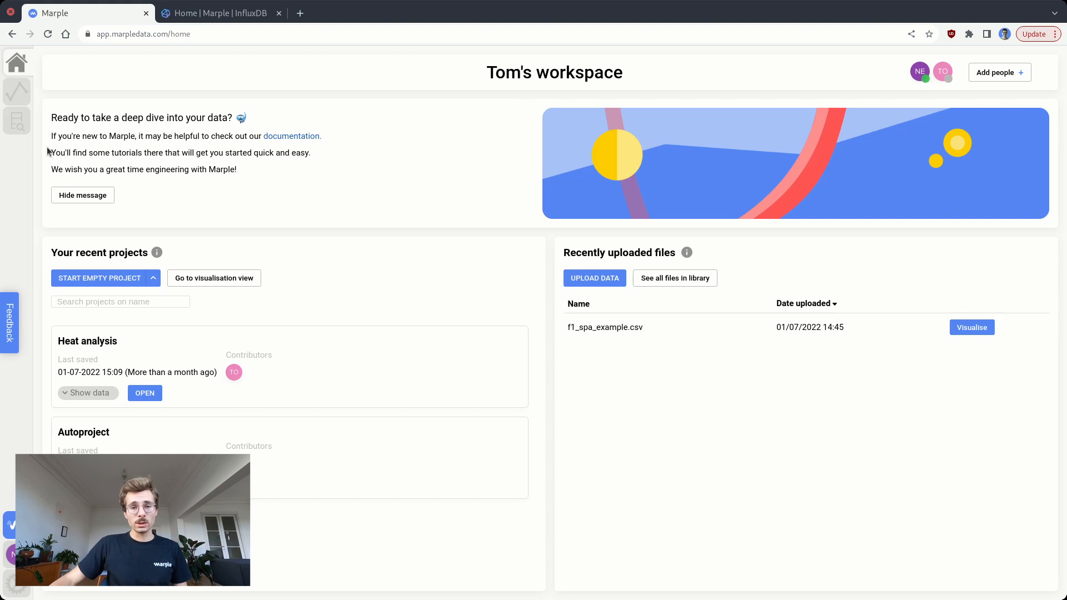
# - Add a new InfluxDB connection in the file library and name it My Influx DB
pyautogui.click(17, 121)
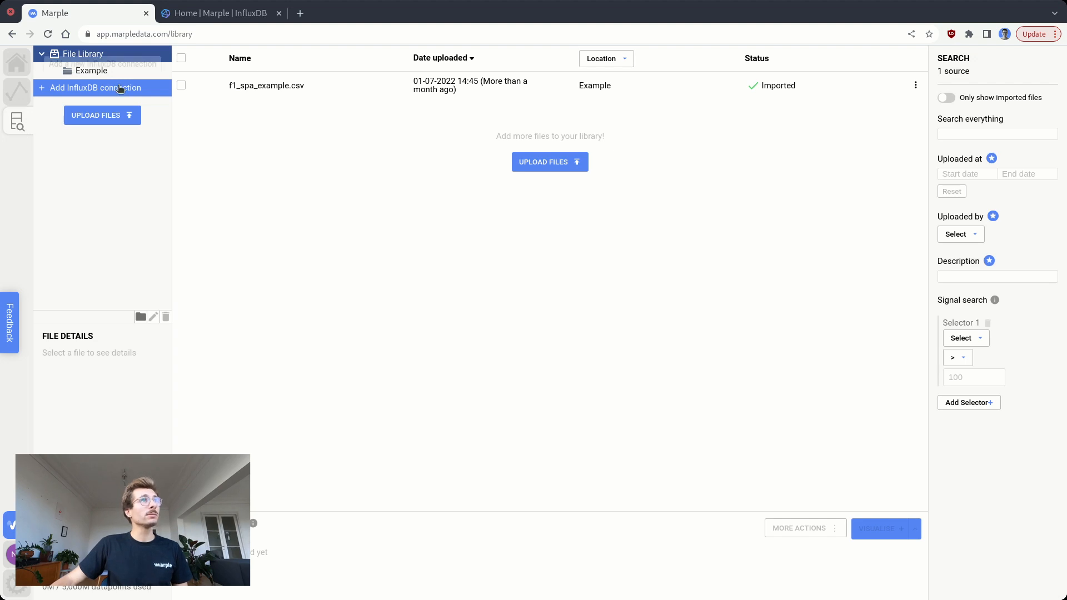
pyautogui.click(156, 91)
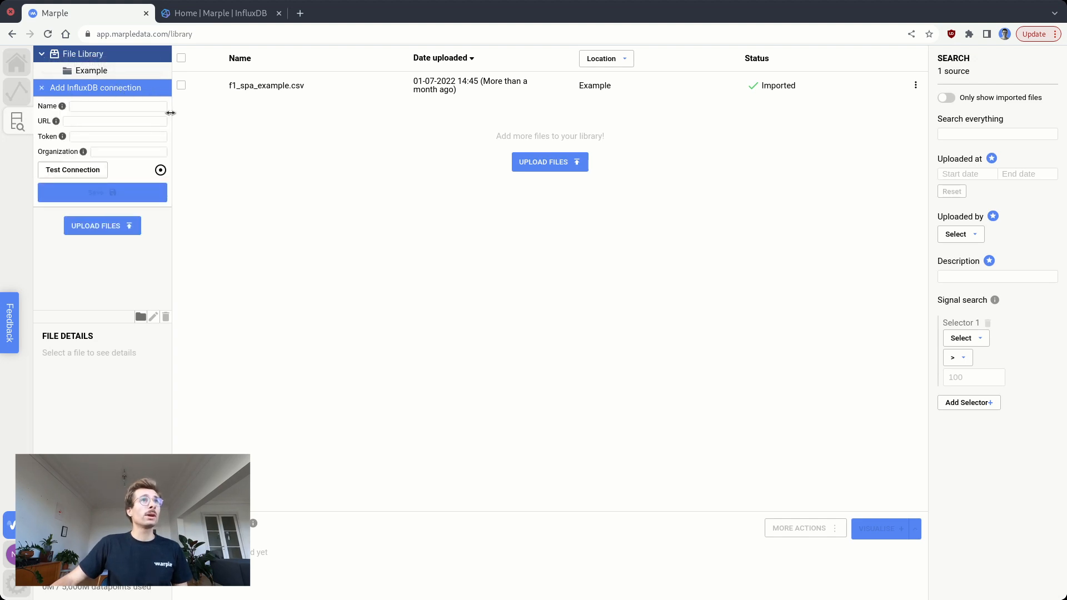
pyautogui.moveTo(171, 113); pyautogui.dragTo(275, 119)
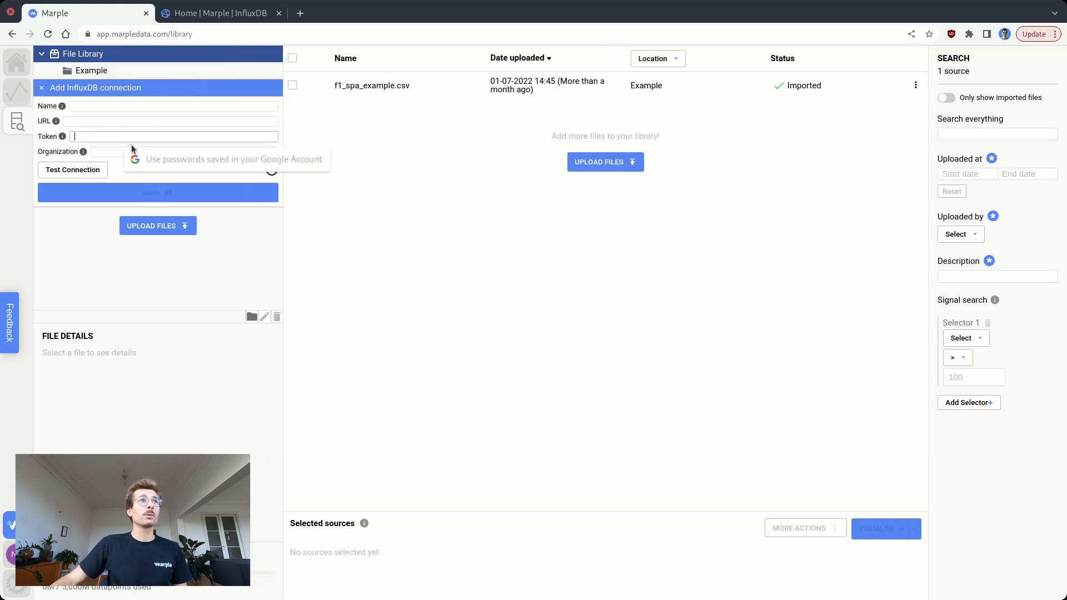
pyautogui.click(115, 153)
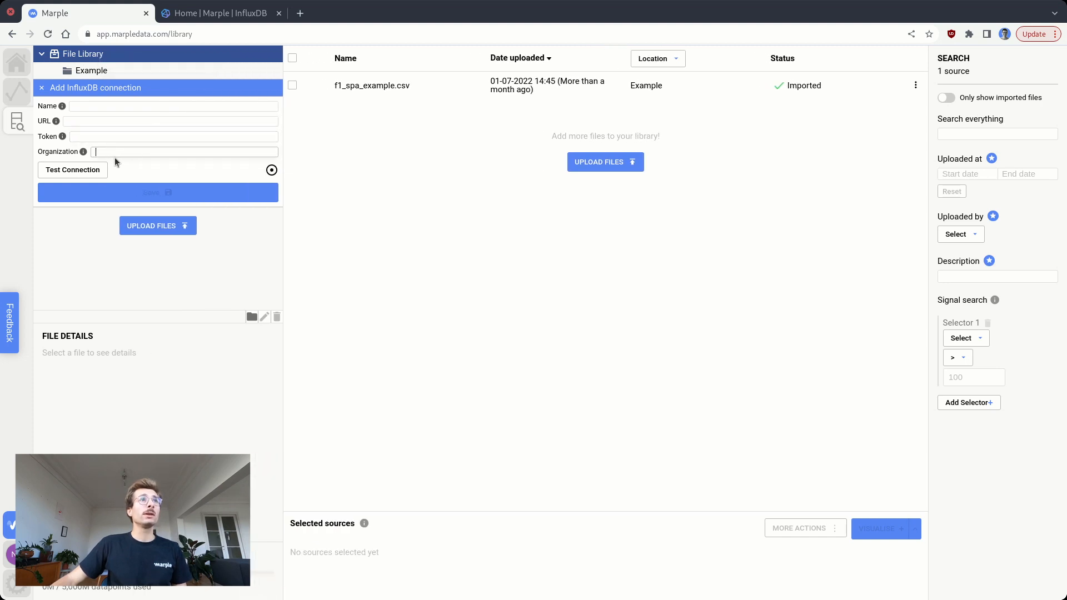
pyautogui.click(100, 109)
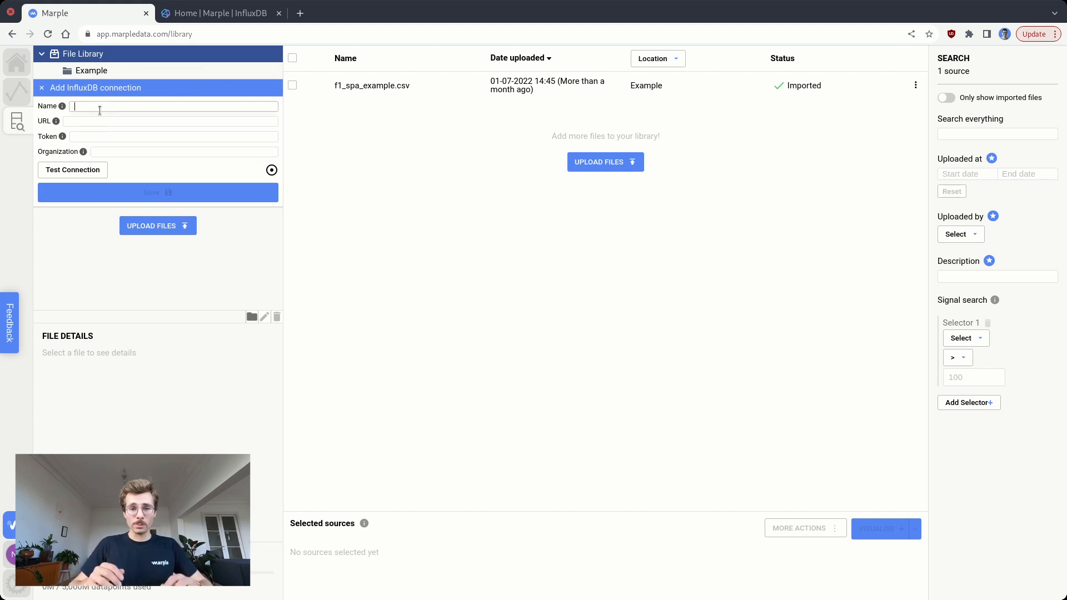
pyautogui.write('My Influx DB')
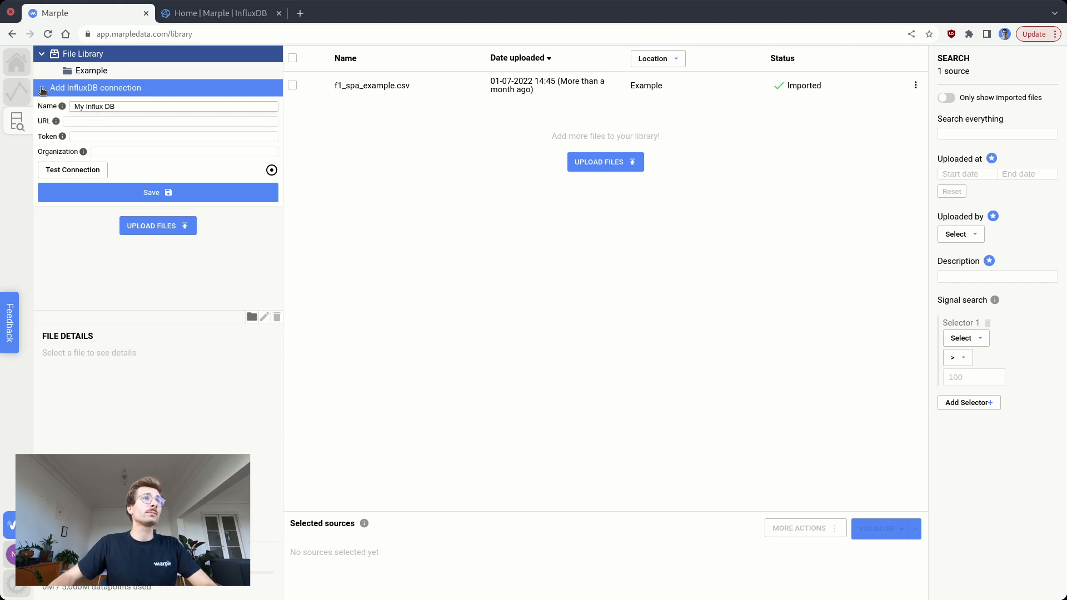
pyautogui.click(83, 120)
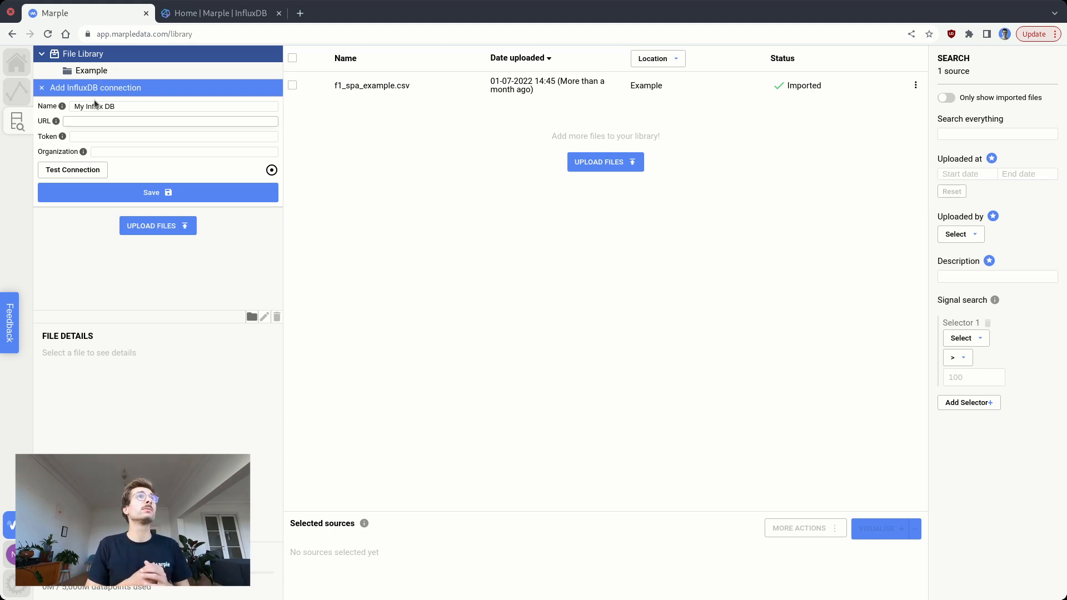
pyautogui.click(206, 17)
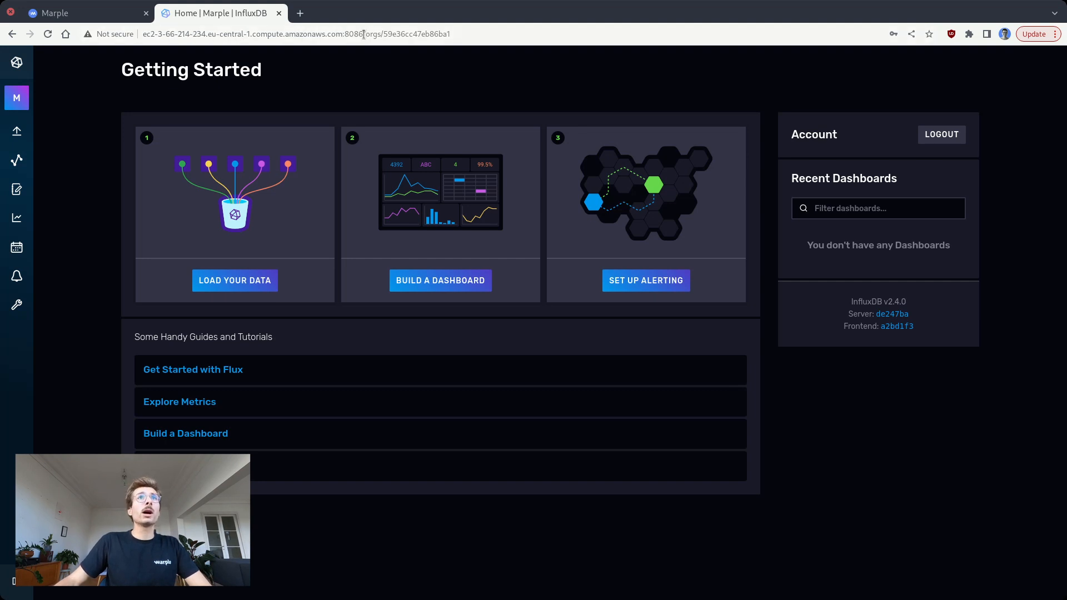
pyautogui.moveTo(364, 35); pyautogui.dragTo(132, 35)
pyautogui.hotkey('ctrl', 'c')
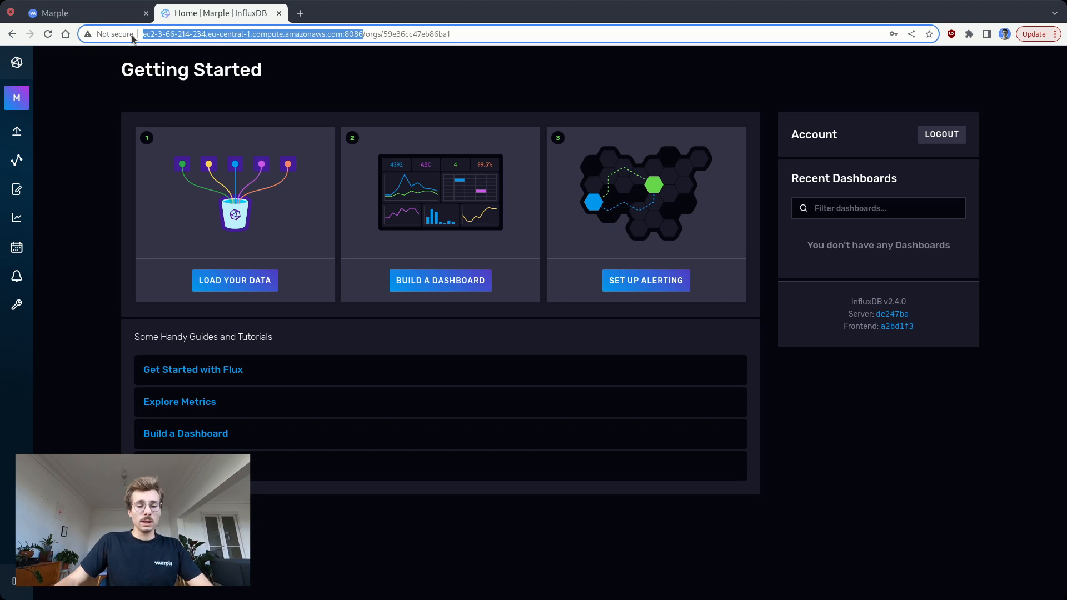
pyautogui.click(342, 35)
pyautogui.moveTo(342, 35); pyautogui.dragTo(365, 34)
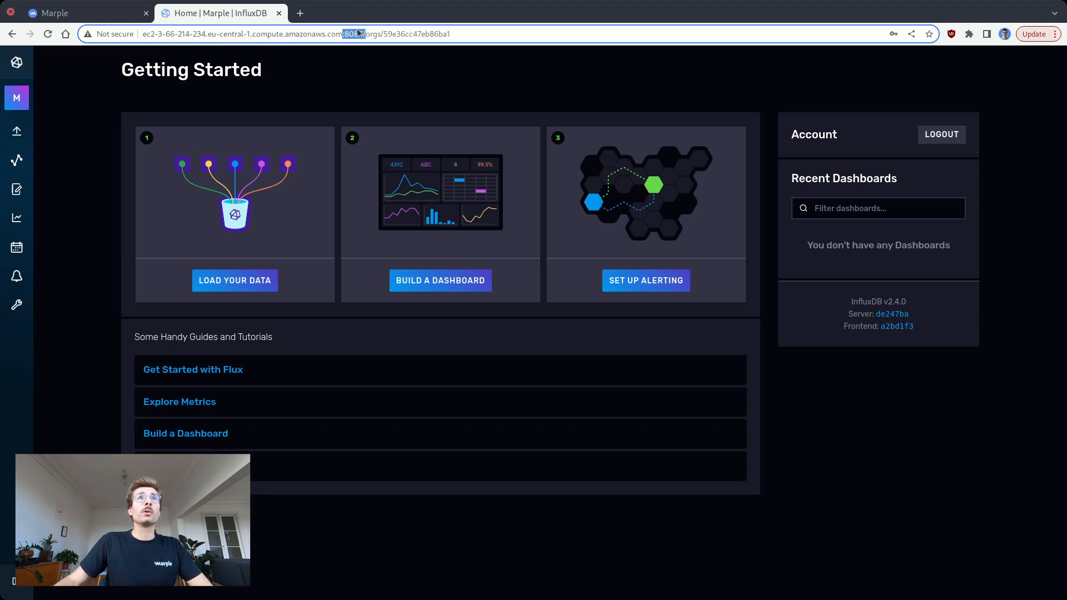
pyautogui.click(102, 15)
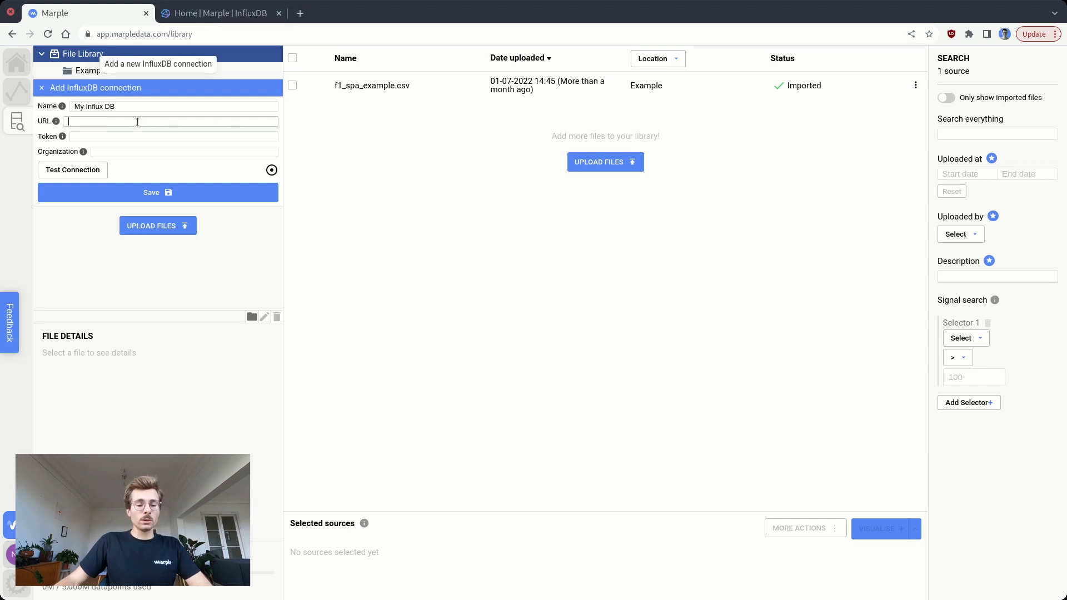
pyautogui.hotkey('ctrl', 'v')
pyautogui.moveTo(276, 121); pyautogui.dragTo(78, 121)
pyautogui.doubleClick(75, 121)
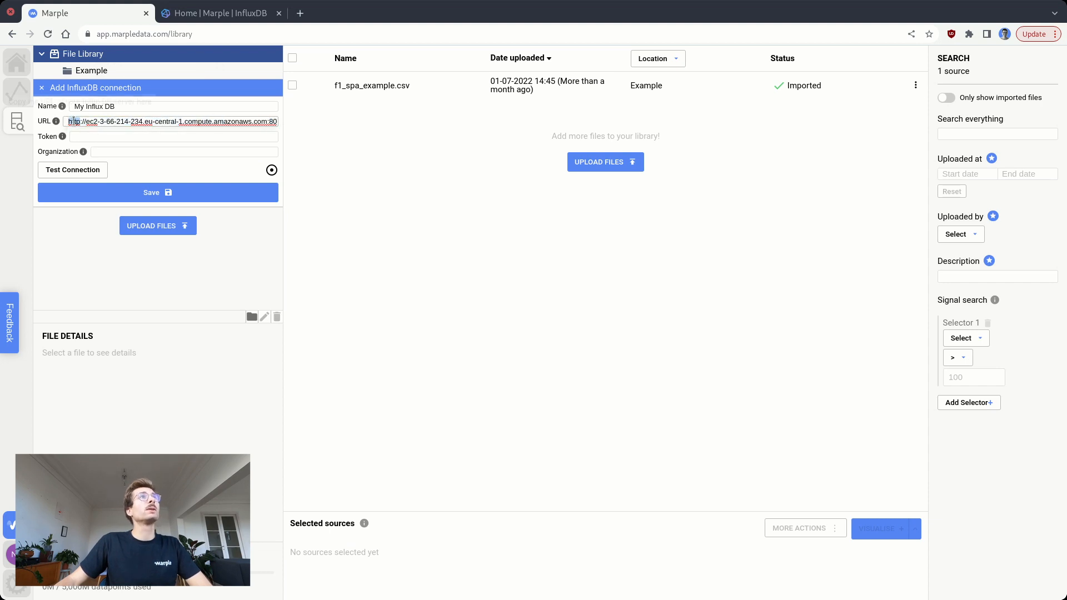
# - Switch to InfluxDB and open its API tokens page to obtain a token for the connection
pyautogui.click(94, 134)
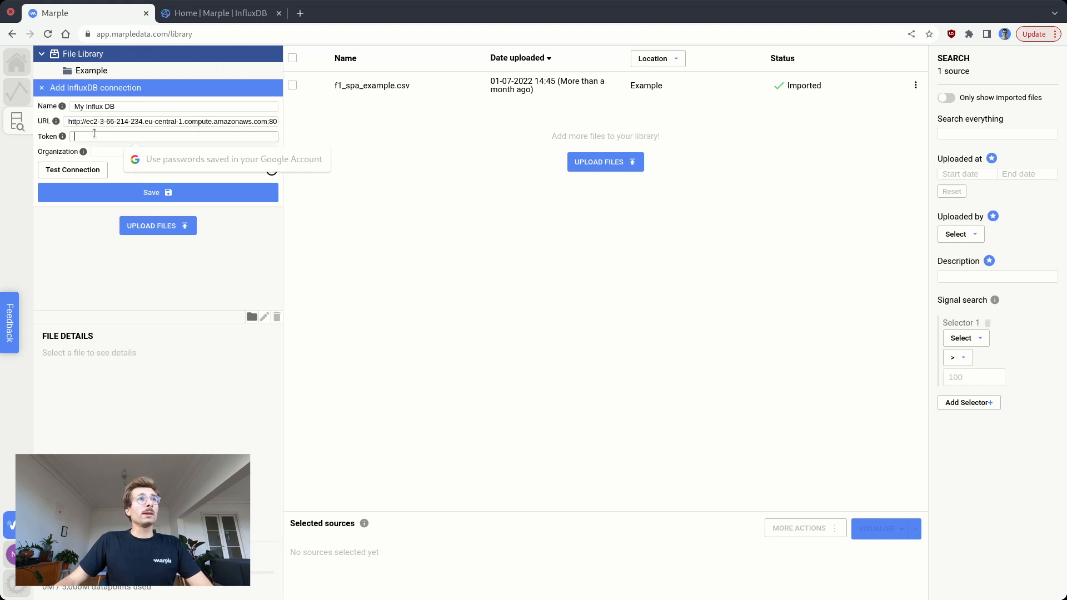
pyautogui.click(92, 256)
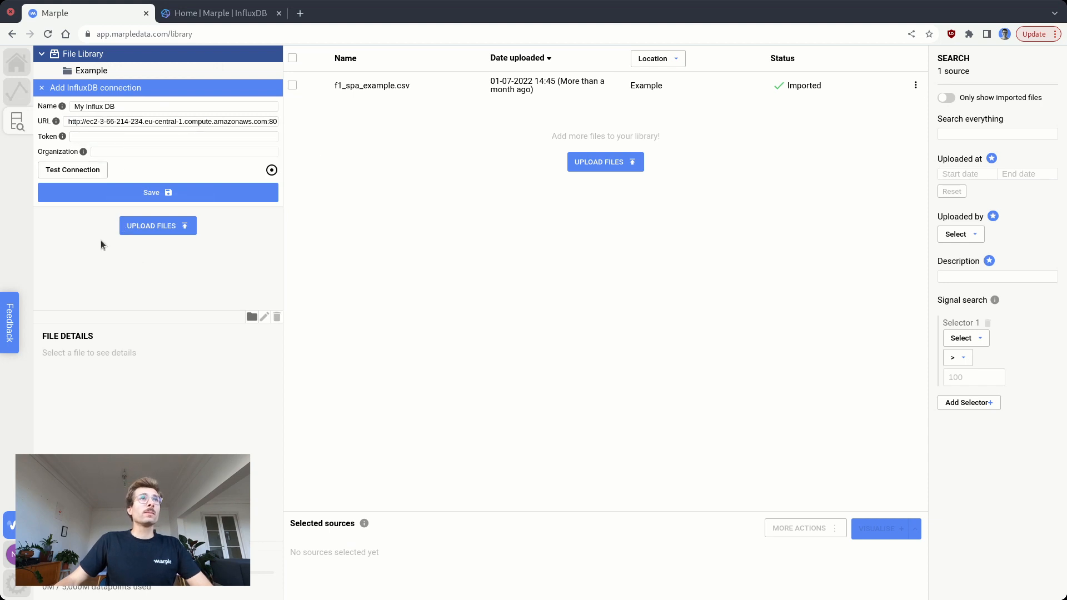
pyautogui.click(196, 14)
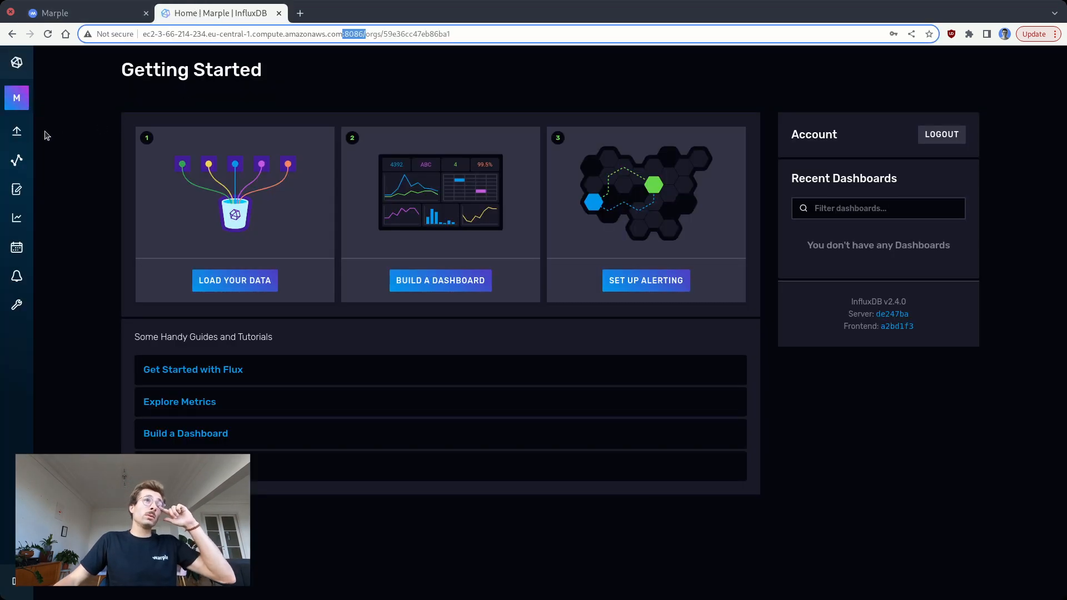
pyautogui.moveTo(25, 131)
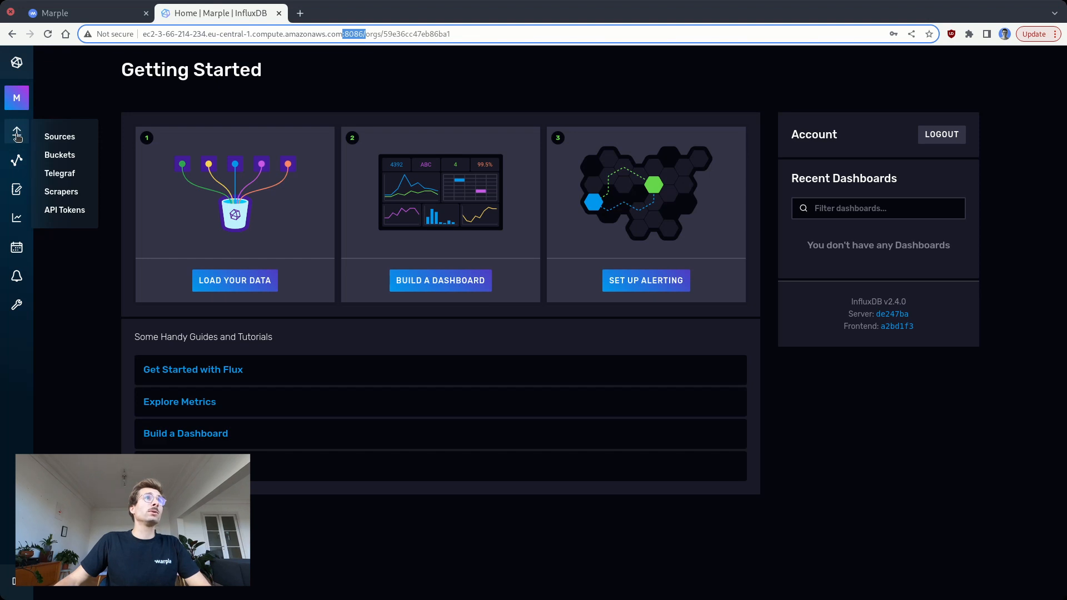
pyautogui.click(61, 209)
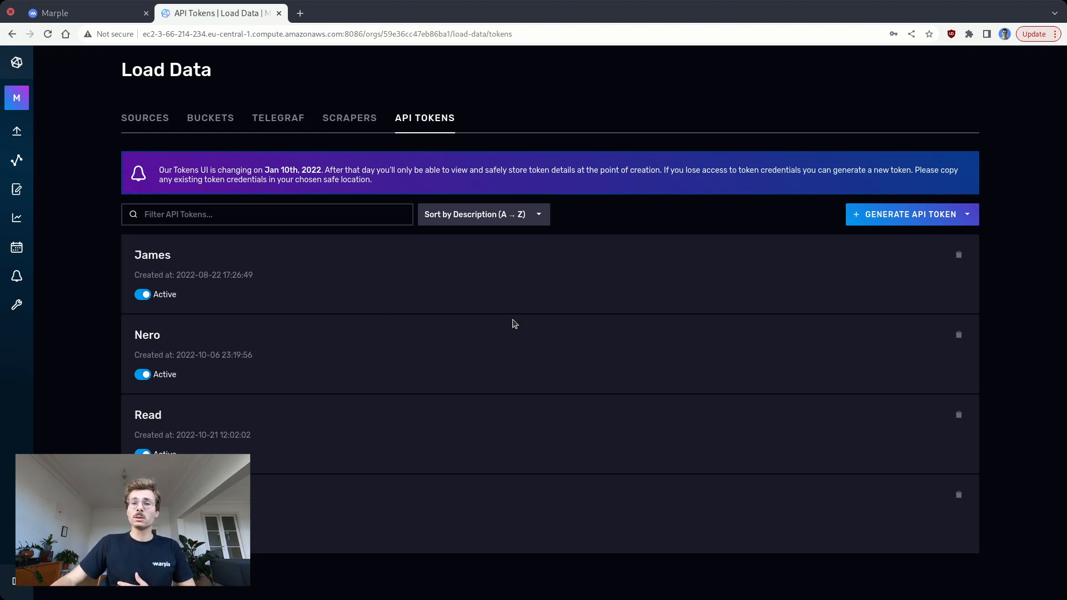
# - Generate a read/write API token described as Marple with read access to only the racing bucket
pyautogui.click(890, 215)
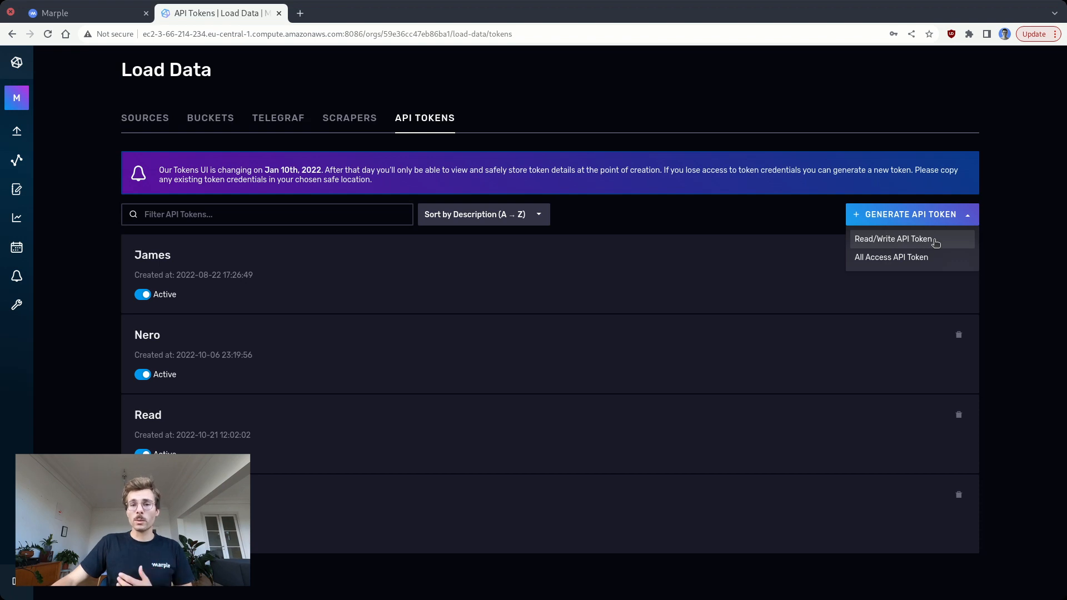
pyautogui.click(912, 243)
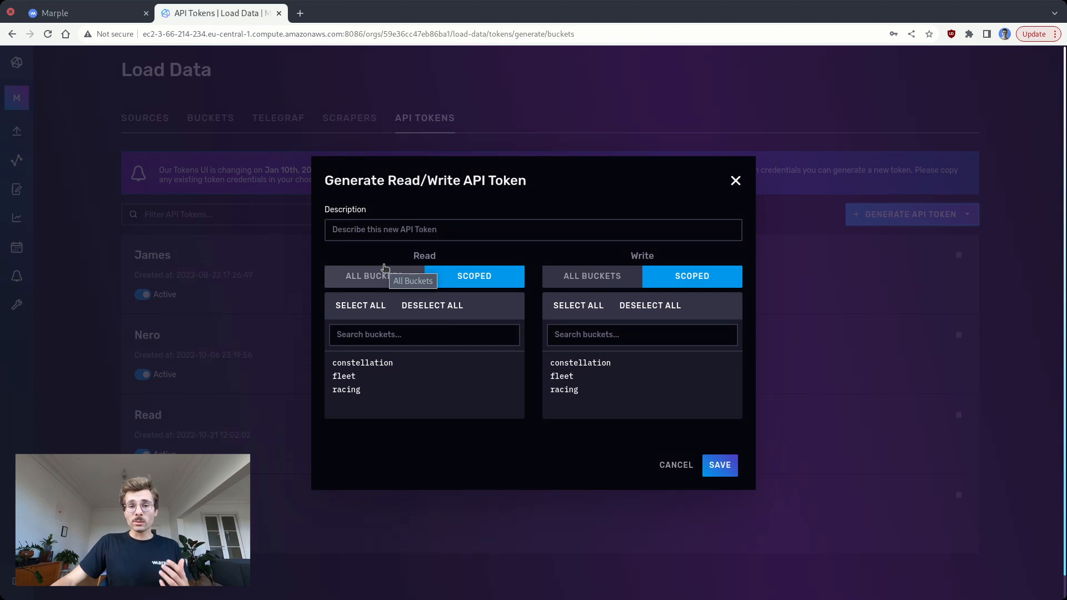
pyautogui.click(385, 228)
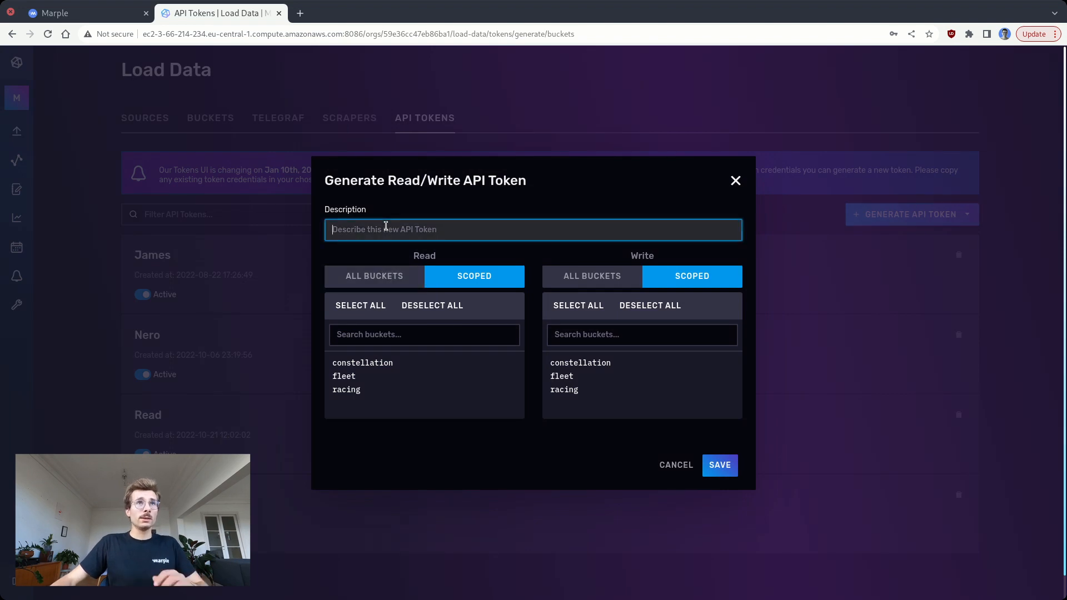
pyautogui.write('Marple')
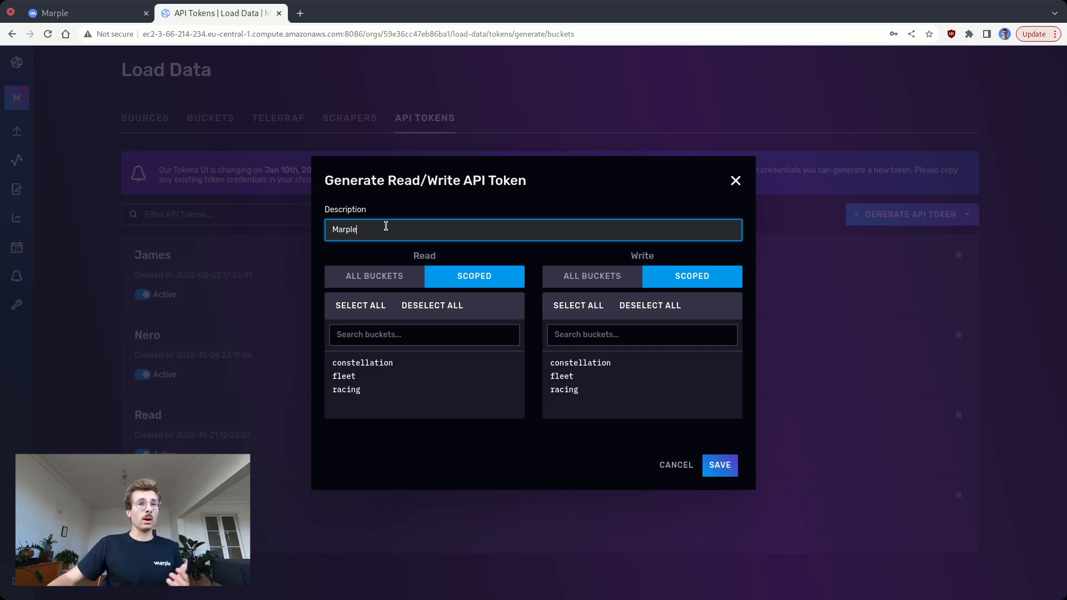
pyautogui.click(355, 392)
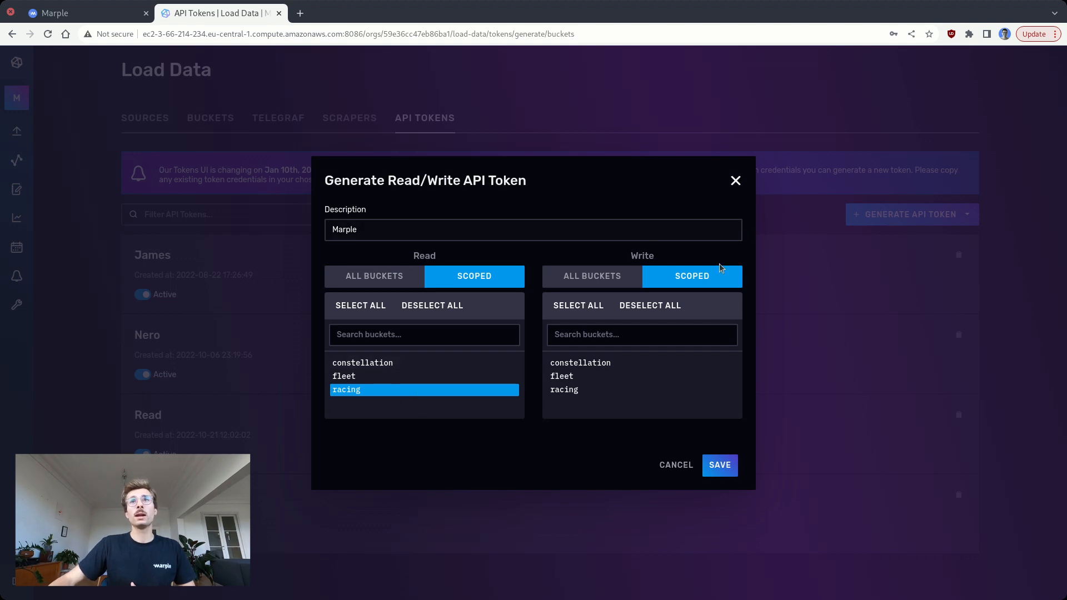
pyautogui.click(722, 468)
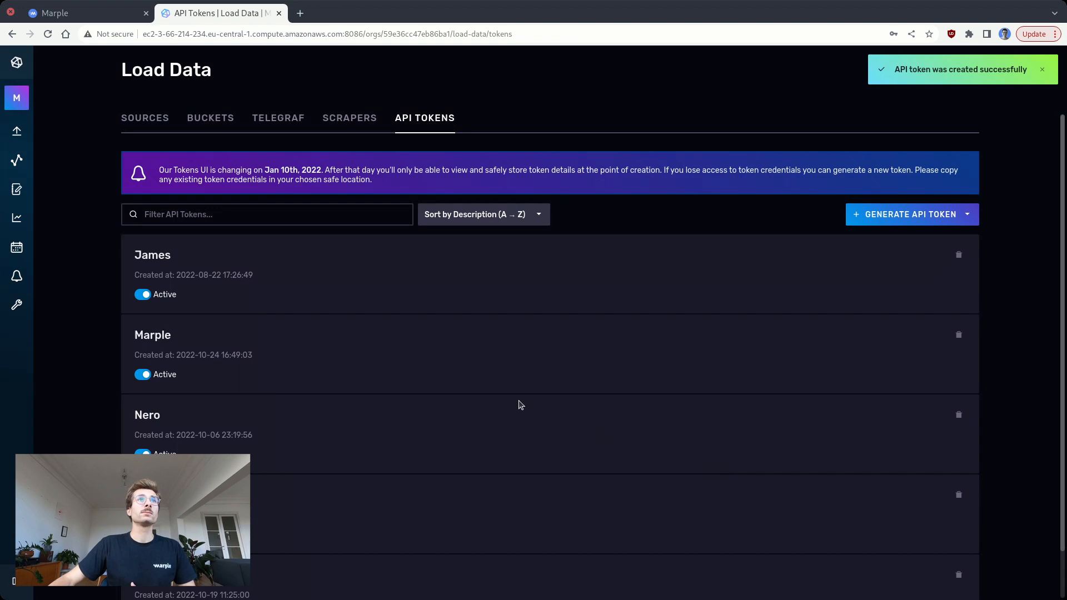
# - Copy the new Marple API token from InfluxDB and paste it into the Token field of Marple's connection form
pyautogui.click(151, 337)
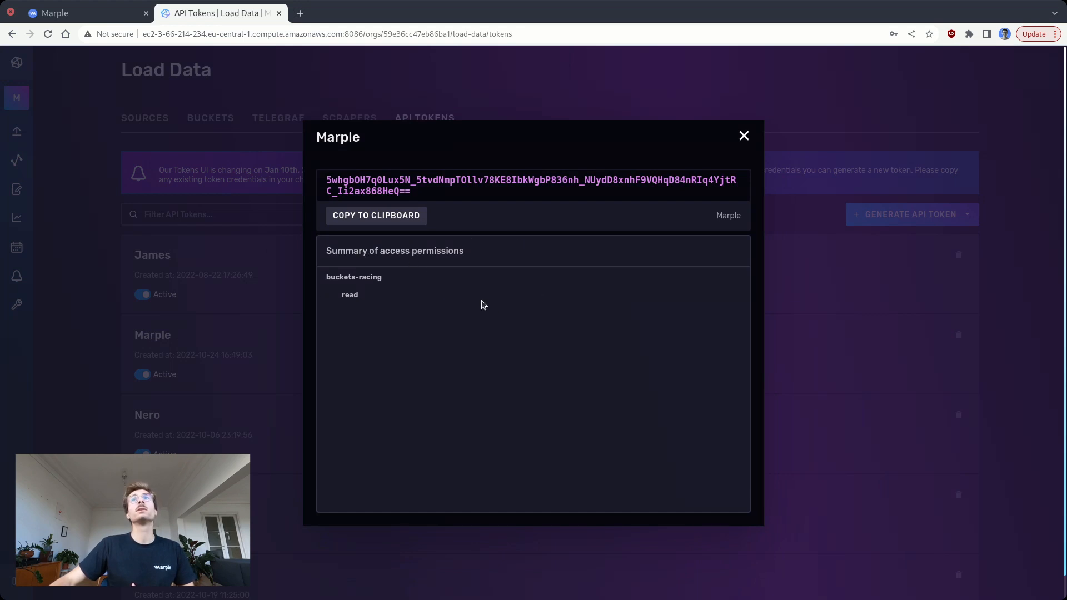
pyautogui.click(365, 221)
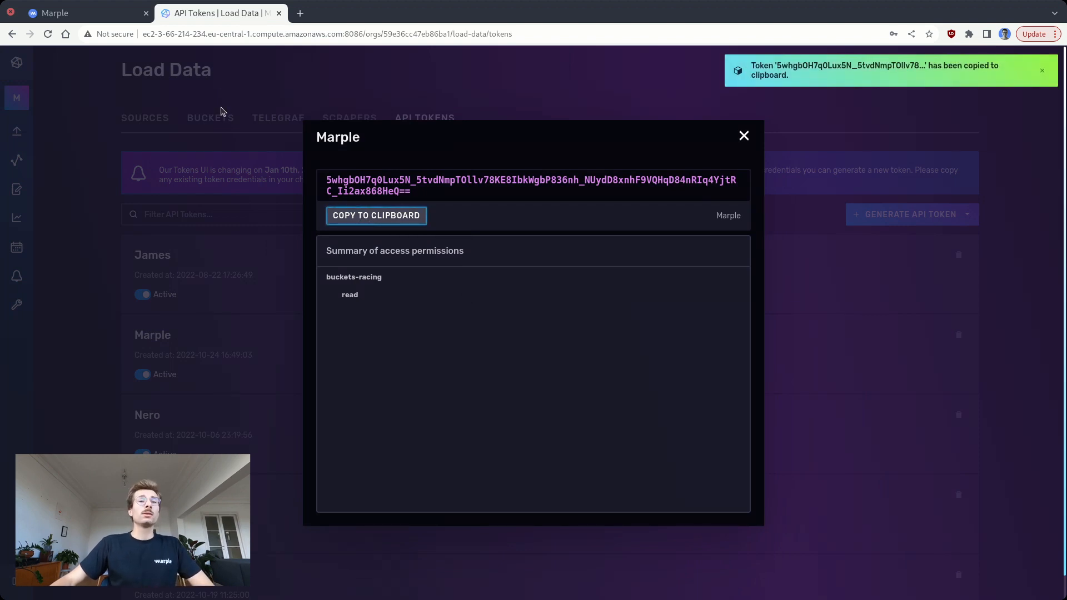
pyautogui.click(89, 13)
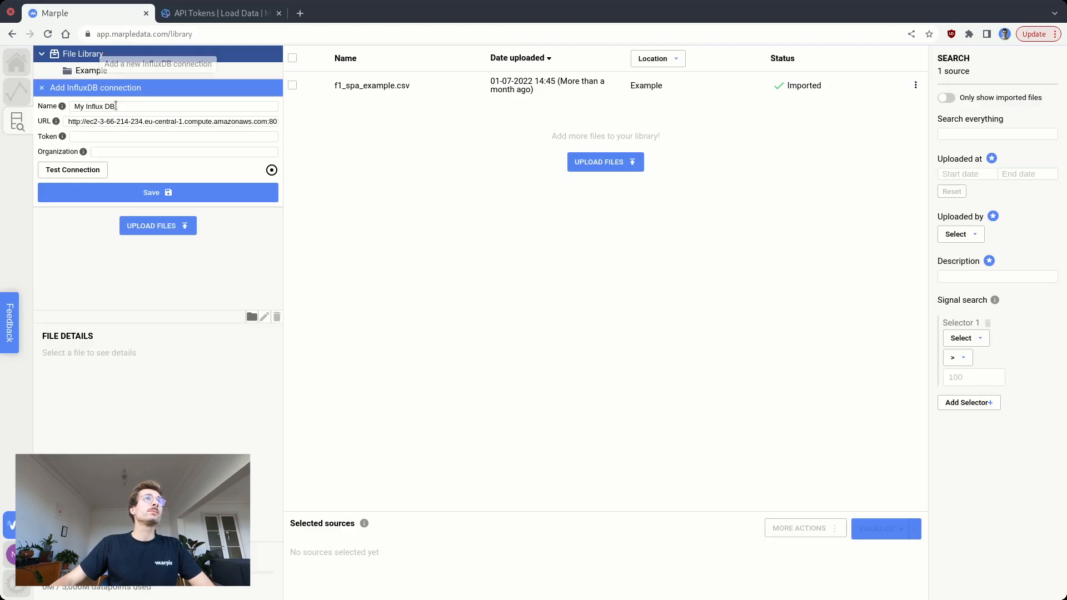
pyautogui.click(93, 136)
pyautogui.hotkey('ctrl', 'v')
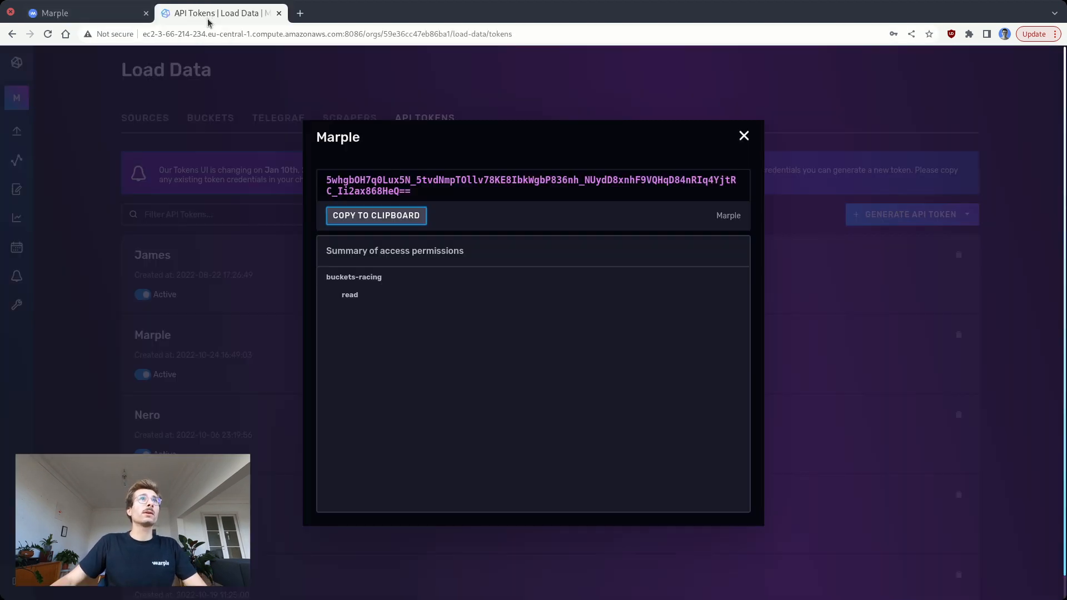
# - Copy the organization name Marple from InfluxDB's organization profile into the connection's Organization field and test the connection
pyautogui.click(206, 14)
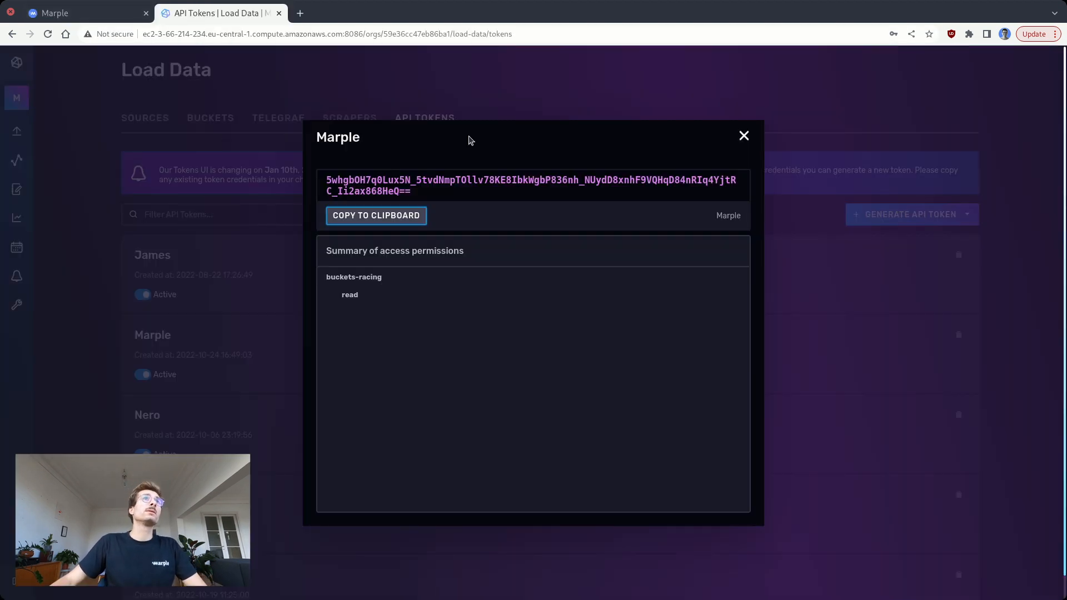
pyautogui.click(743, 136)
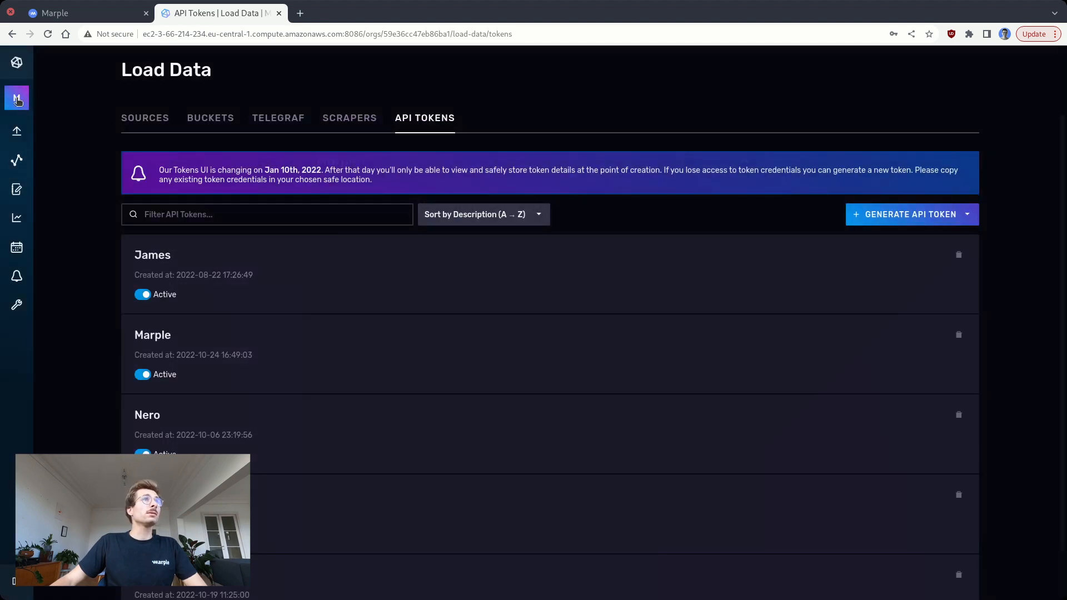
pyautogui.moveTo(17, 99)
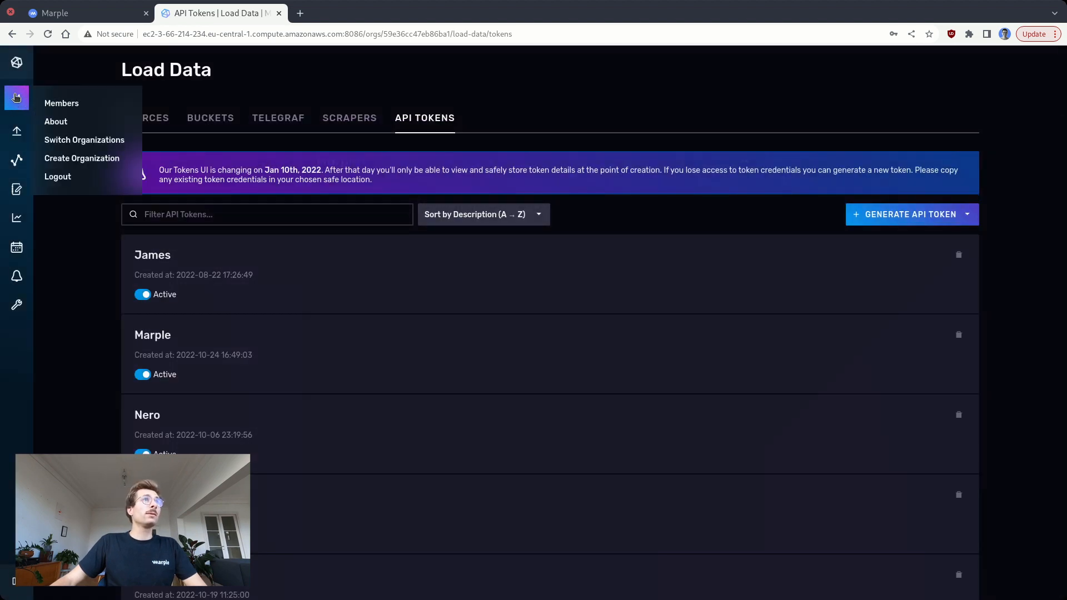
pyautogui.click(69, 122)
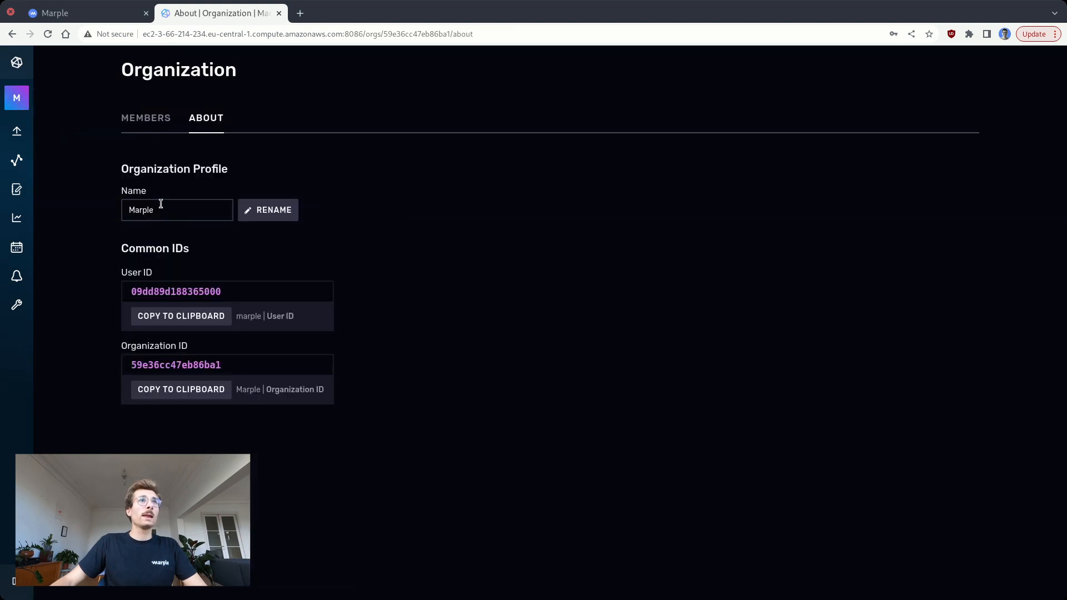
pyautogui.moveTo(176, 213); pyautogui.dragTo(124, 213)
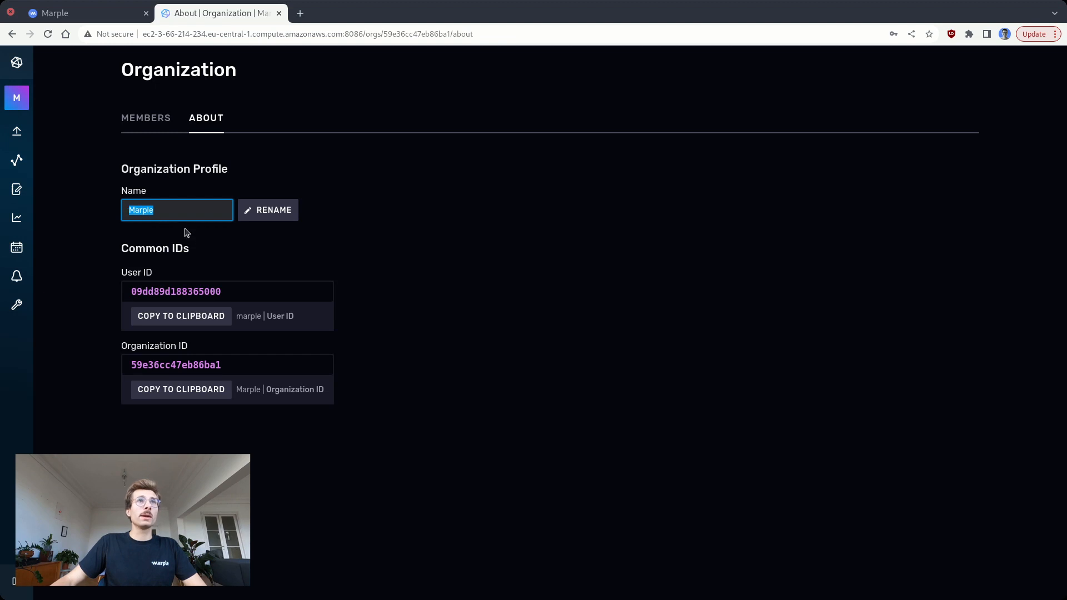
pyautogui.click(84, 13)
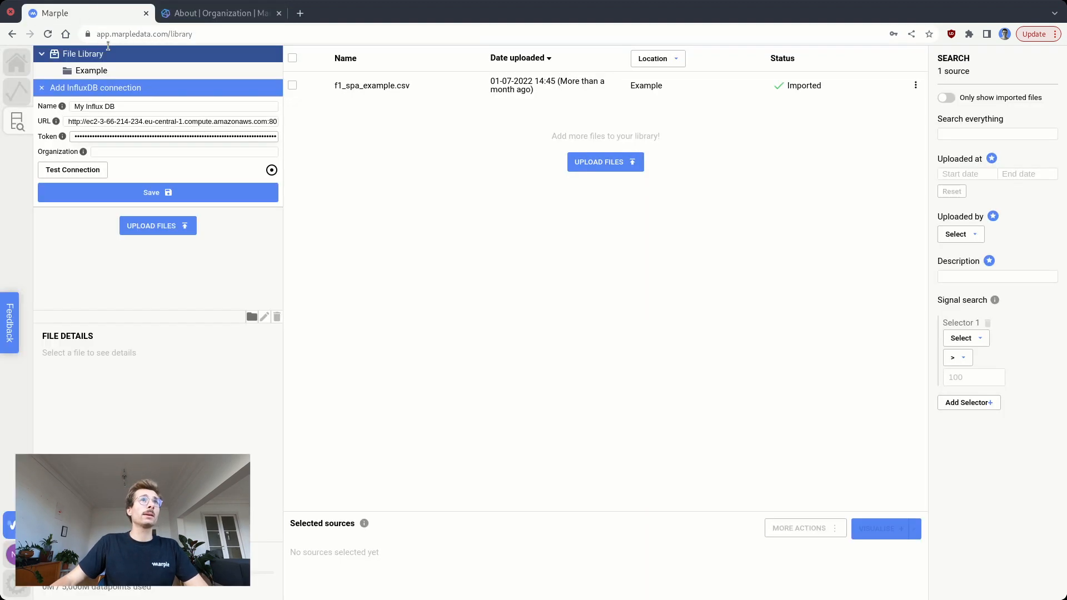
pyautogui.click(107, 151)
pyautogui.hotkey('ctrl', 'v')
pyautogui.click(156, 166)
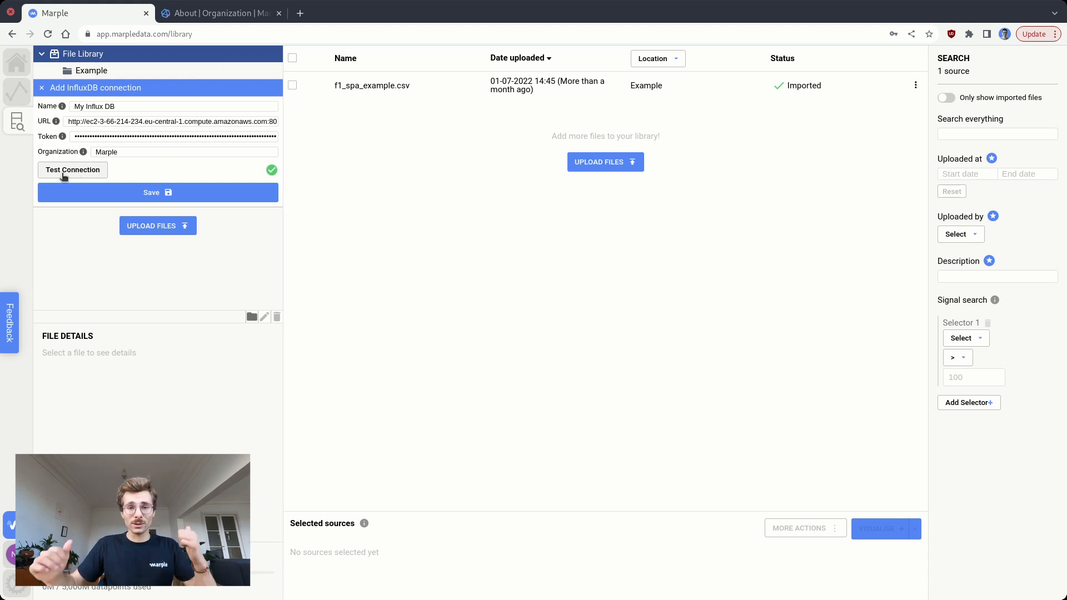
# - Save the InfluxDB connection and expand My Influx DB in the library to list its buckets
pyautogui.click(133, 193)
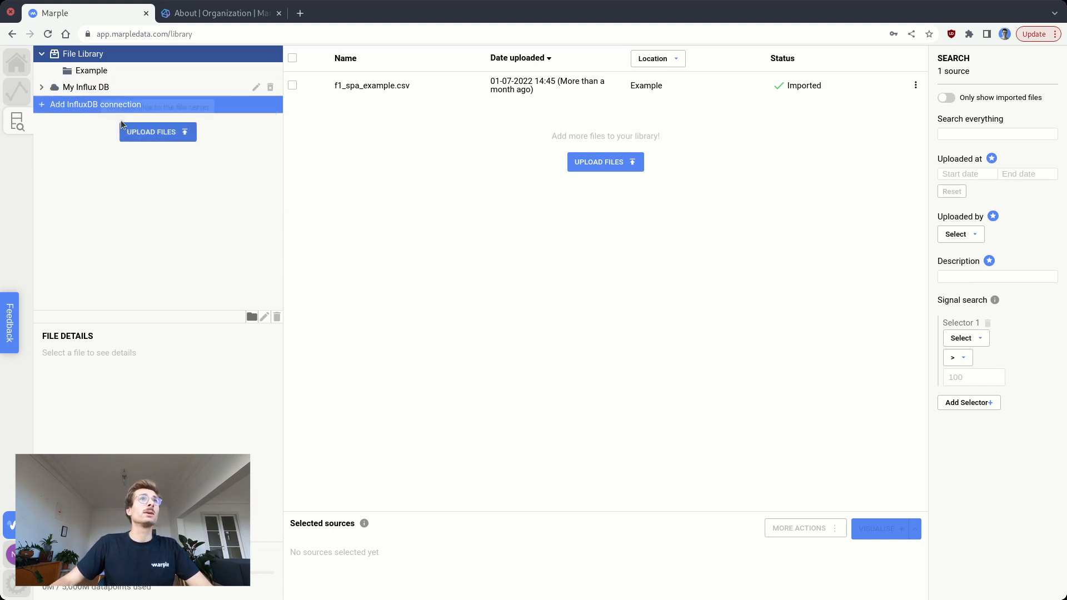
pyautogui.click(87, 90)
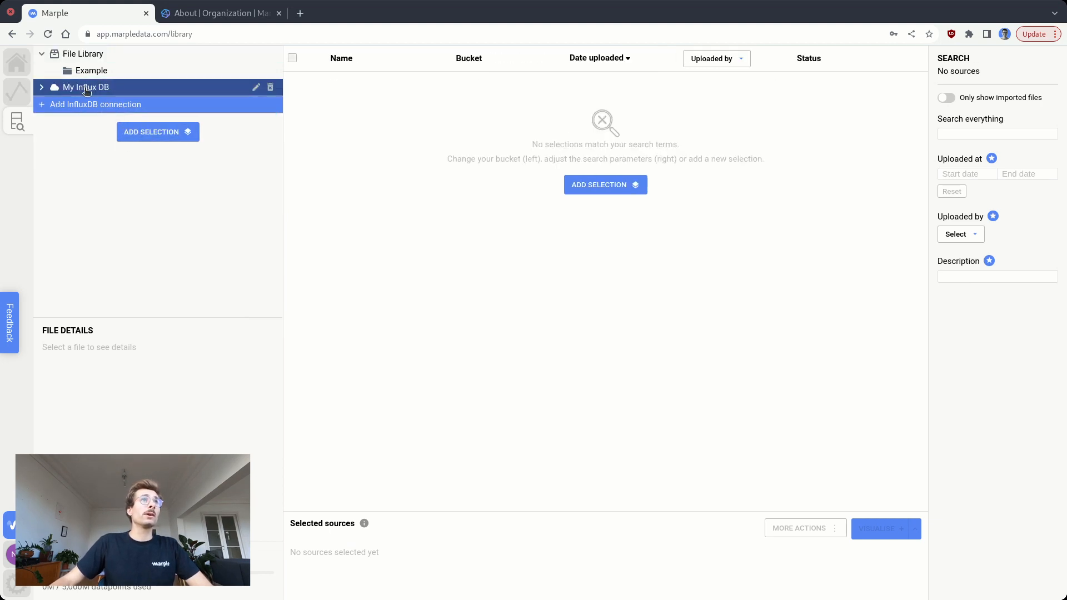
pyautogui.click(41, 88)
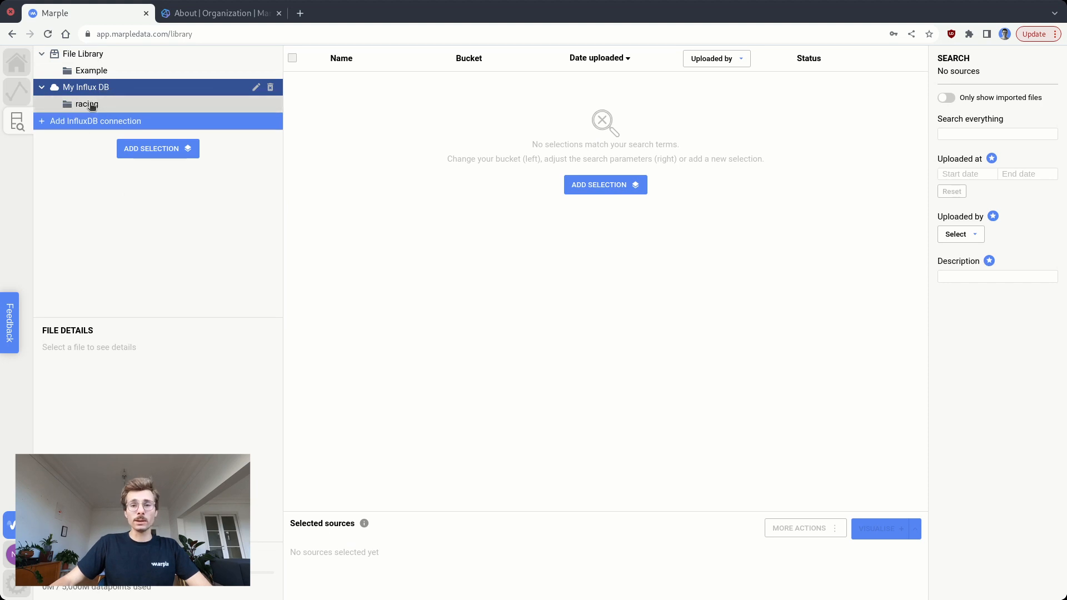